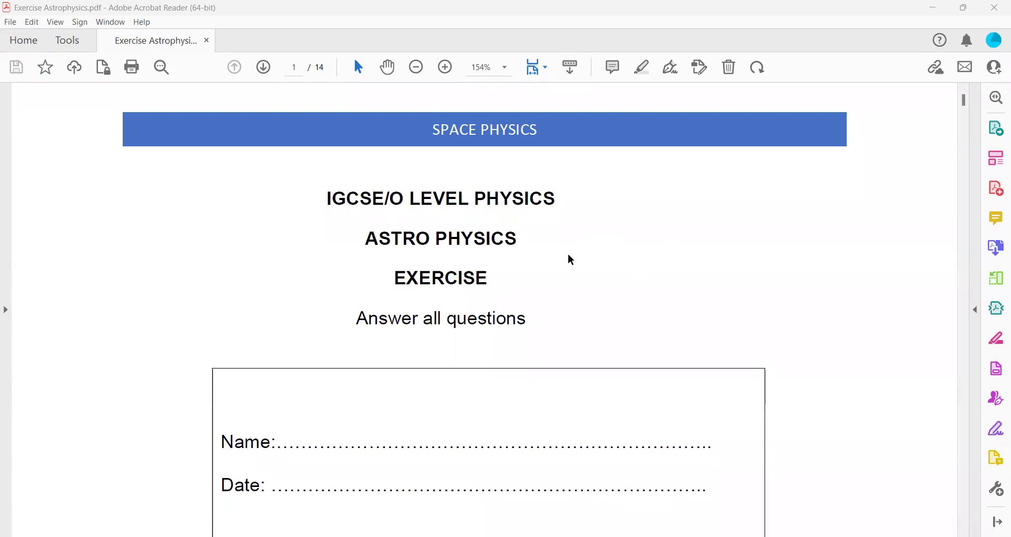
# Scroll down from the title page to Question 1(a)–(c) on page 2.
pyautogui.scroll(-10, 569, 255)
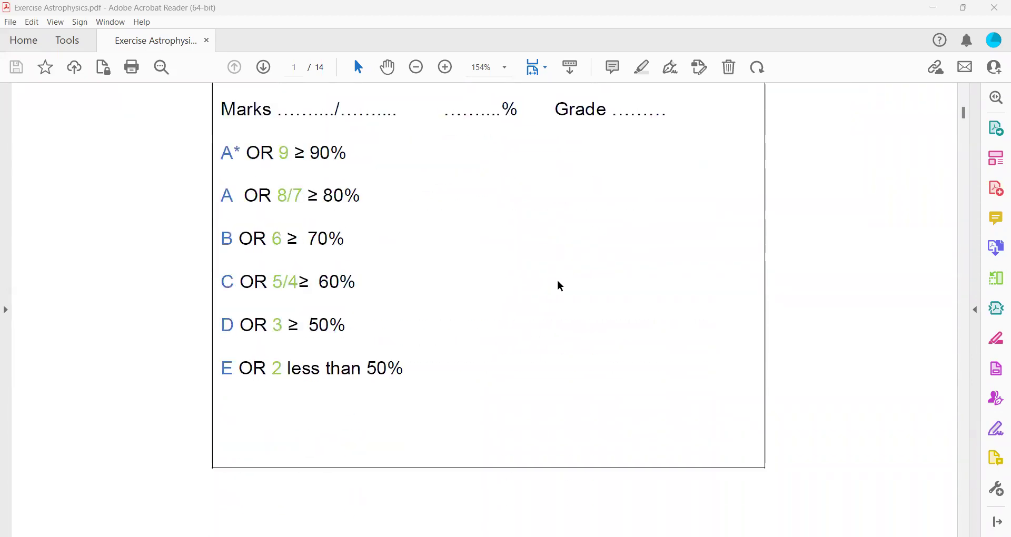
pyautogui.scroll(-10, 557, 286)
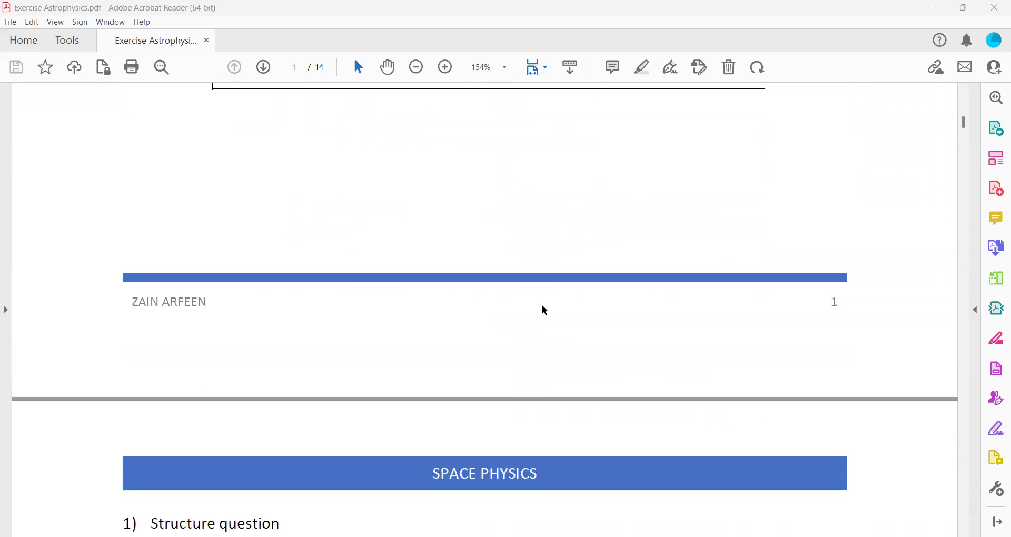
pyautogui.scroll(-8, 545, 311)
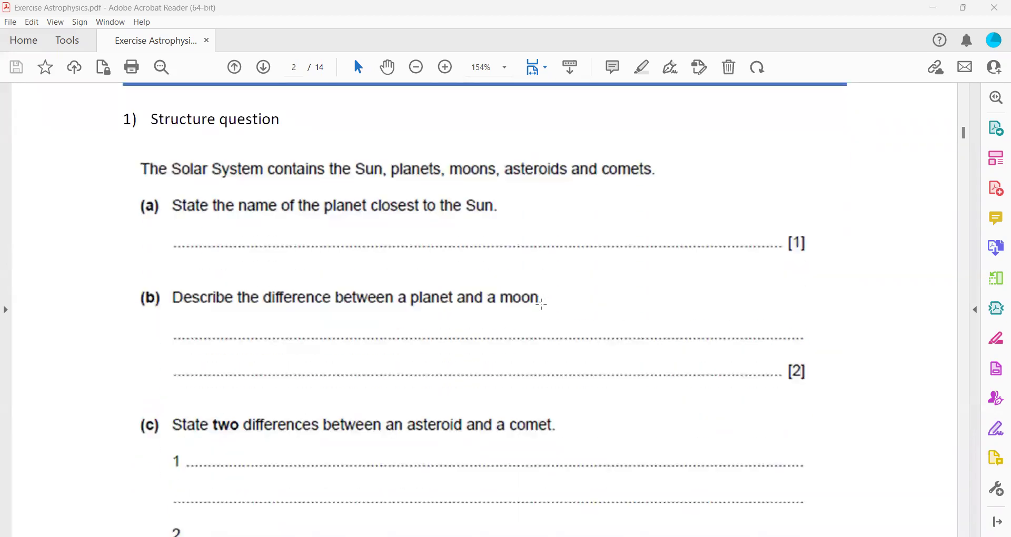
pyautogui.scroll(2, 542, 305)
pyautogui.scroll(-1, 541, 305)
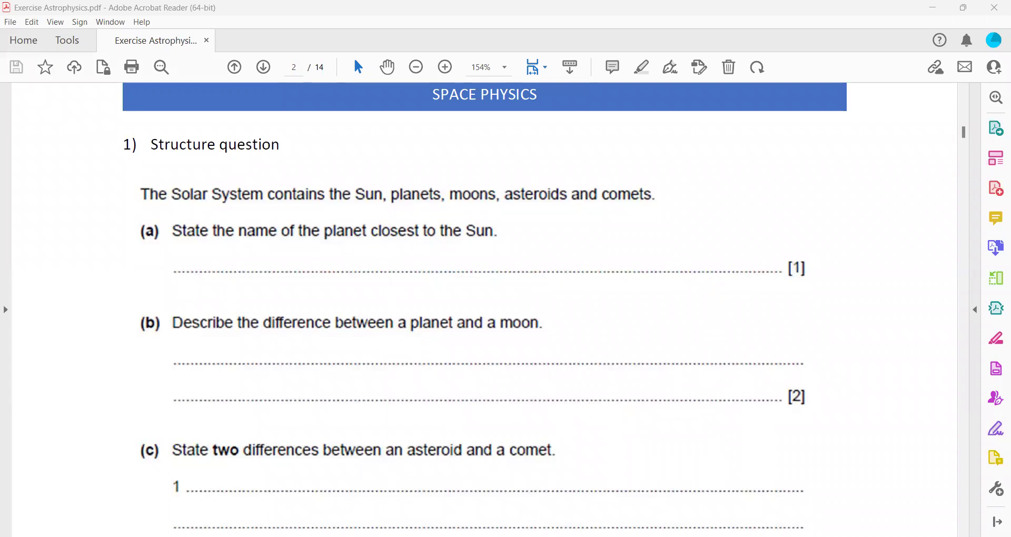
# Type 'mercury' for (a), add a red tick, underline planet and moon, and widen the (b) answer.
pyautogui.write('mercury')
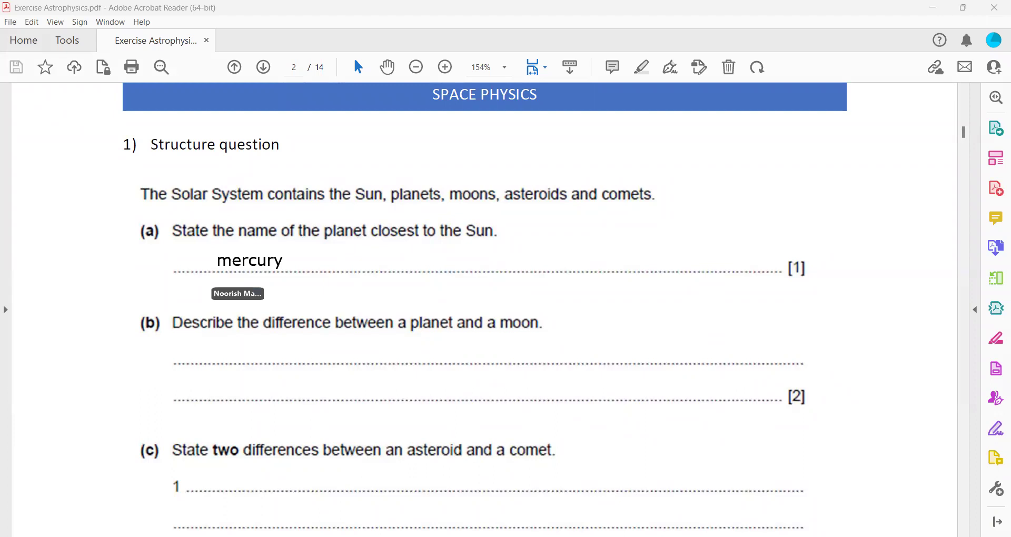
pyautogui.click(626, 146)
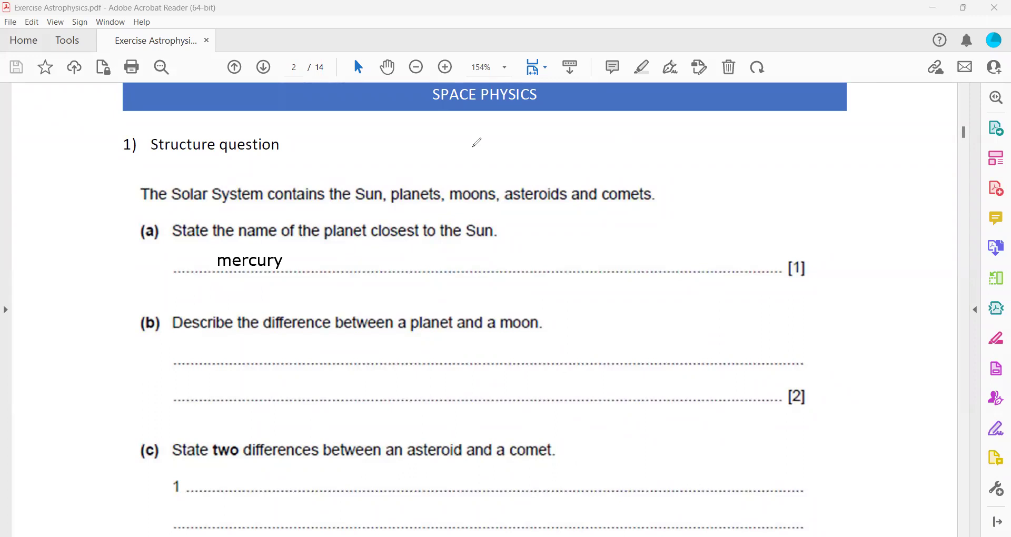
pyautogui.moveTo(324, 258); pyautogui.dragTo(356, 249)
pyautogui.moveTo(412, 336); pyautogui.dragTo(541, 332)
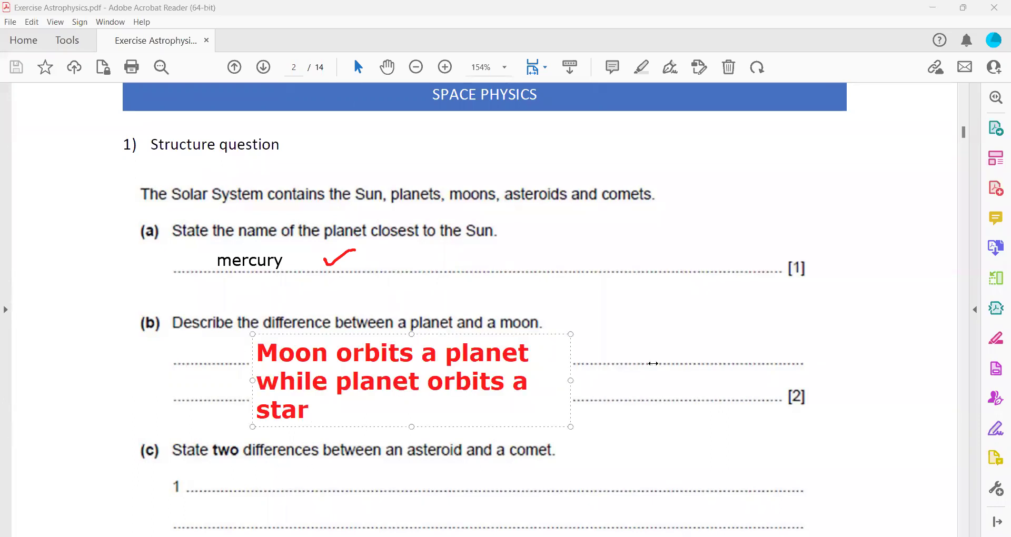
pyautogui.moveTo(653, 363); pyautogui.dragTo(654, 364)
pyautogui.click(411, 410)
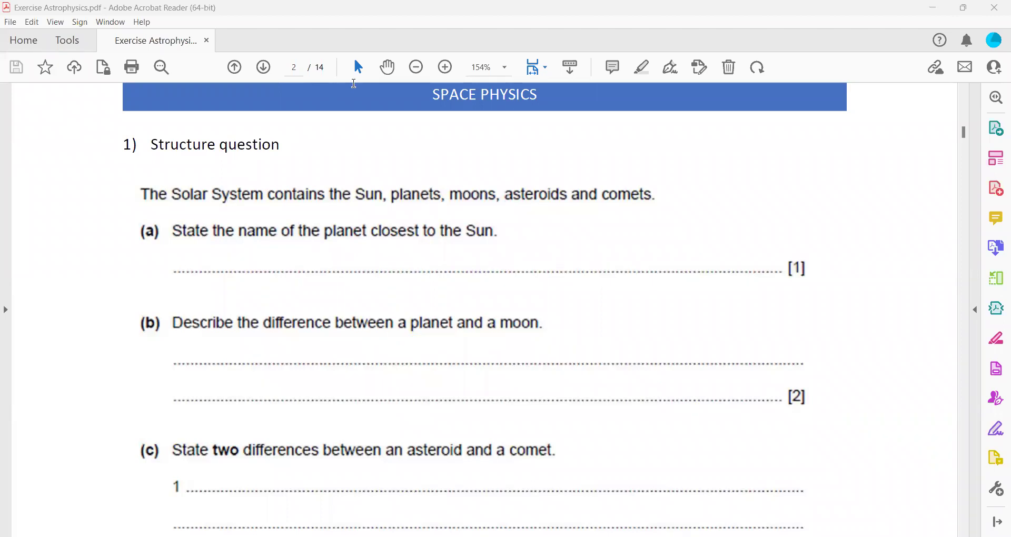
# Paste the snowball-versus-rocky-object difference as the red answer on line 1 of (c).
pyautogui.scroll(-3, 322, 204)
pyautogui.scroll(-7, 260, 276)
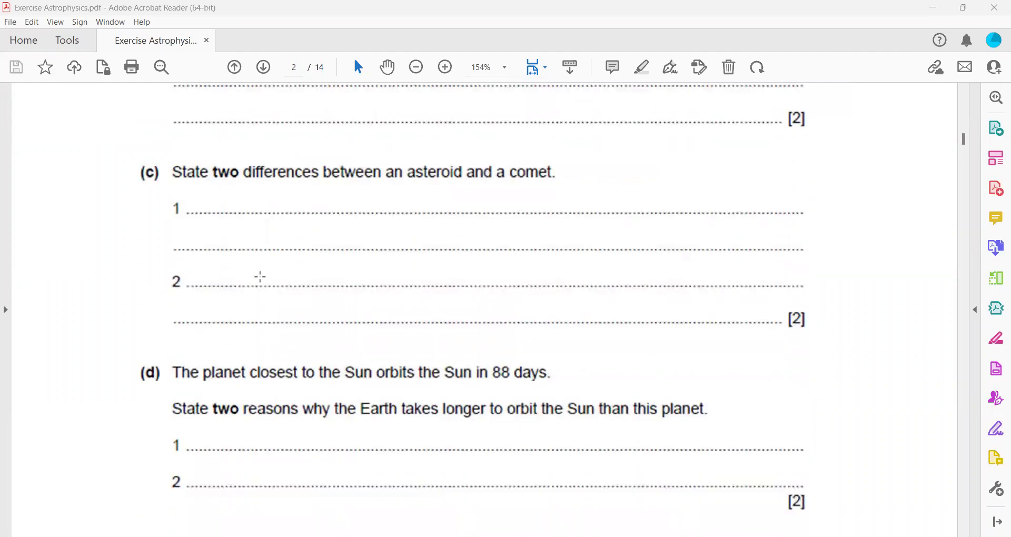
pyautogui.scroll(1, 260, 276)
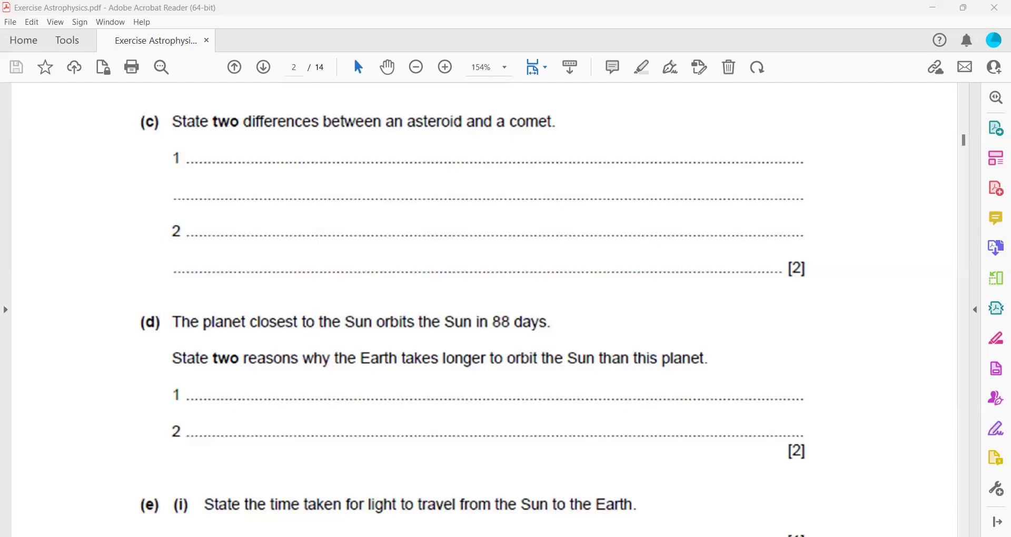
pyautogui.click(240, 385)
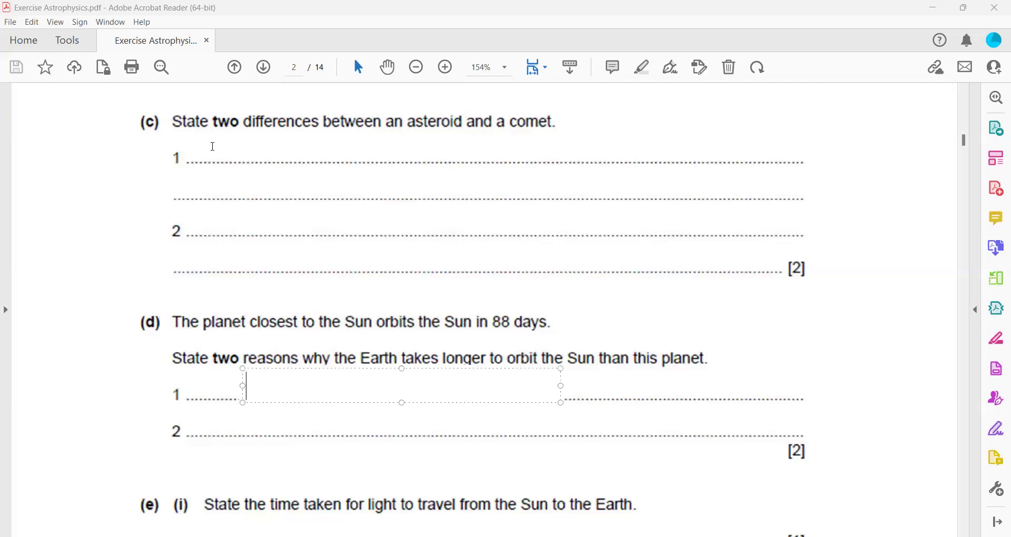
pyautogui.click(214, 148)
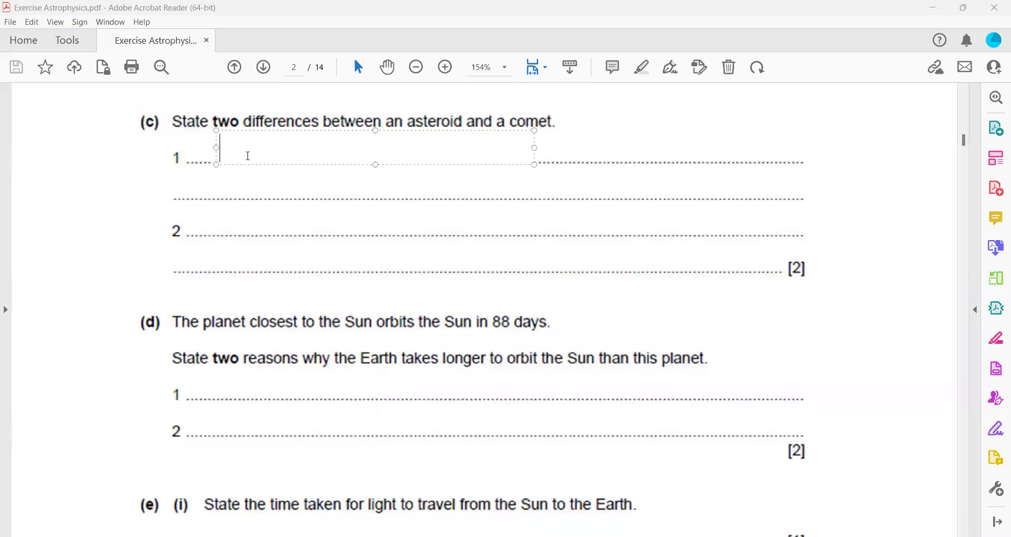
pyautogui.write('Comet is a giant snowball while asteroid rocky object')
pyautogui.click(214, 241)
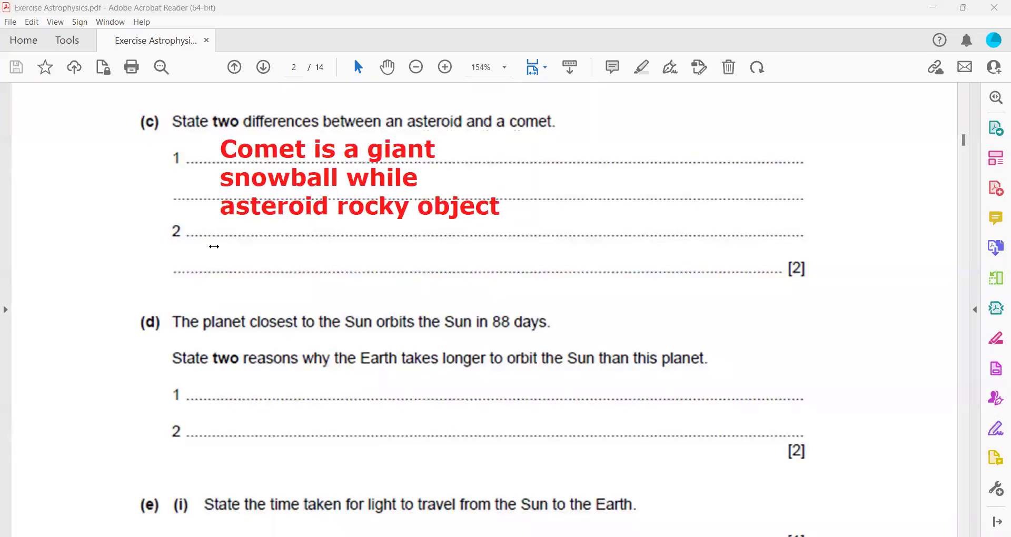
# Type 'Comet orbit is elliptrical compare to asteroid' on line 2 of (c), fixing typos along the way.
pyautogui.click(214, 246)
pyautogui.write('Coment')
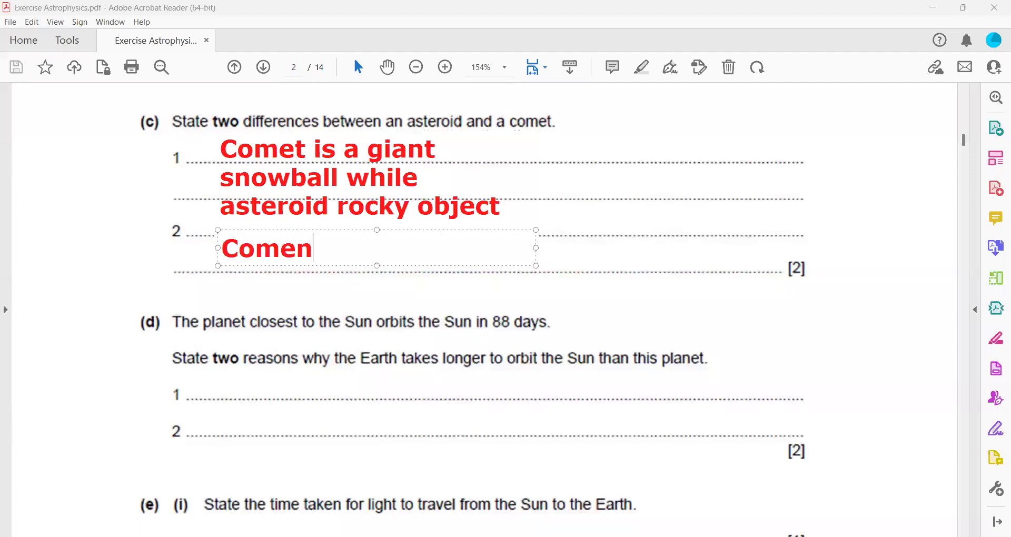
pyautogui.press('BackSpace')
pyautogui.press('BackSpace')
pyautogui.write('t pa')
pyautogui.write('t')
pyautogui.press('BackSpace')
pyautogui.press('BackSpace')
pyautogui.press('BackSpace')
pyautogui.write('r')
pyautogui.press('BackSpace')
pyautogui.write('orbit is ')
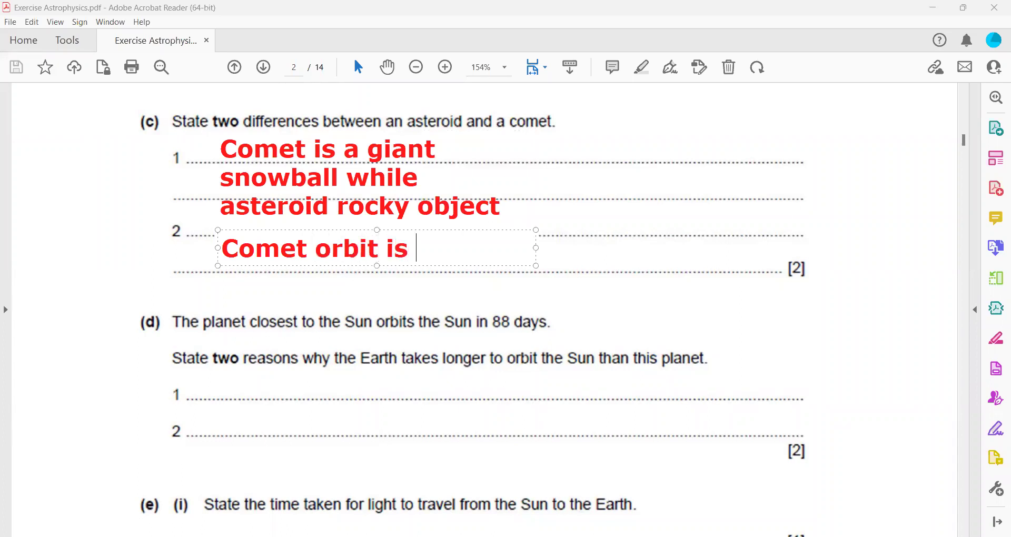
pyautogui.write('ellip')
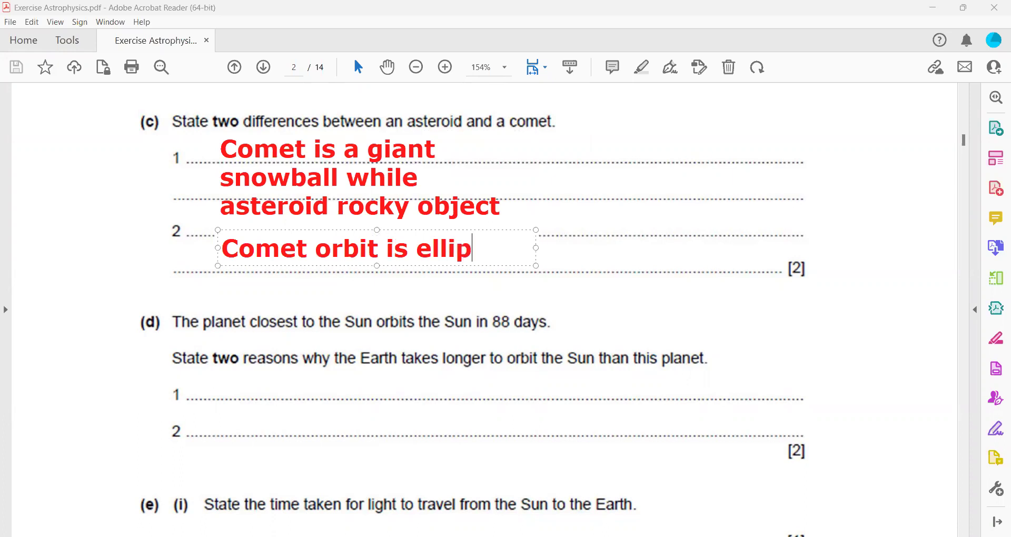
pyautogui.write('tric')
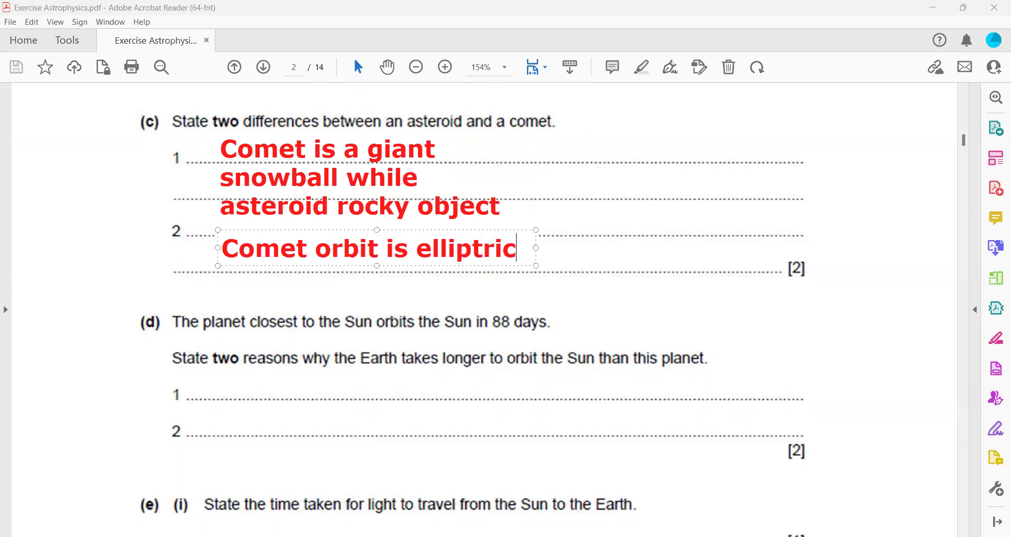
pyautogui.press('BackSpace')
pyautogui.press('BackSpace')
pyautogui.press('BackSpace')
pyautogui.write('ical comapr')
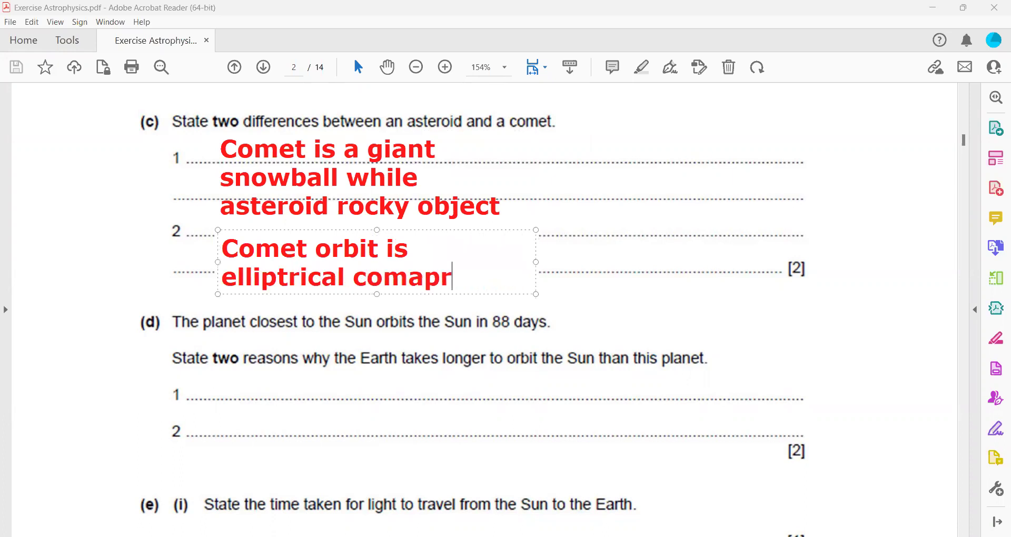
pyautogui.press('BackSpace')
pyautogui.press('BackSpace')
pyautogui.press('BackSpace')
pyautogui.write('pare')
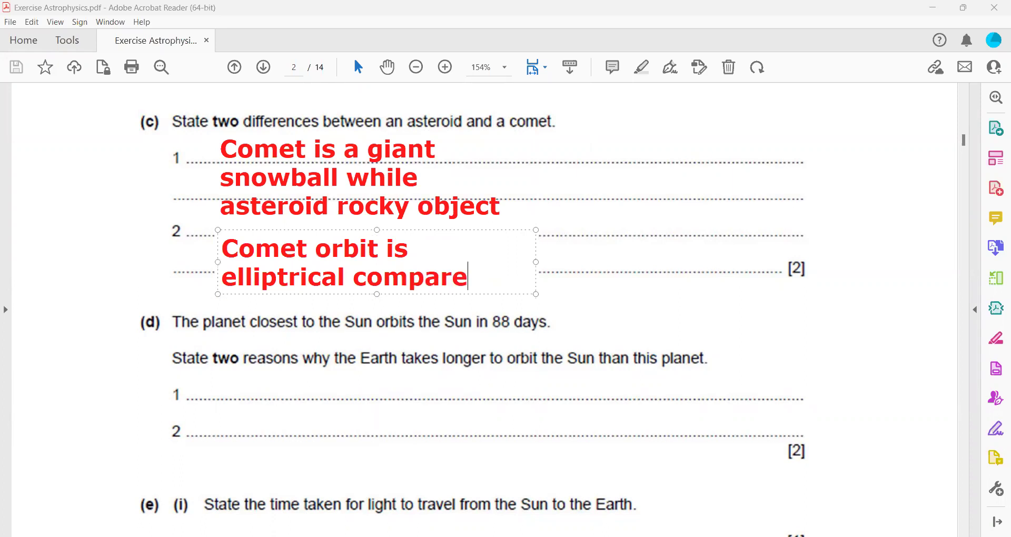
pyautogui.write(' to asteroid')
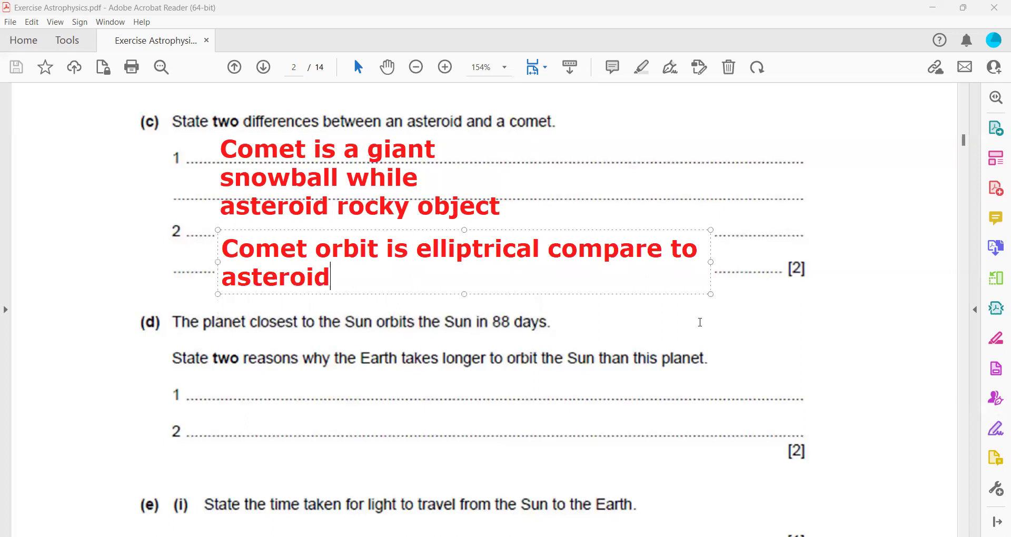
# Add red text 'large orbit' on (d) line 1 and 'Moving slower' on line 2.
pyautogui.click(613, 329)
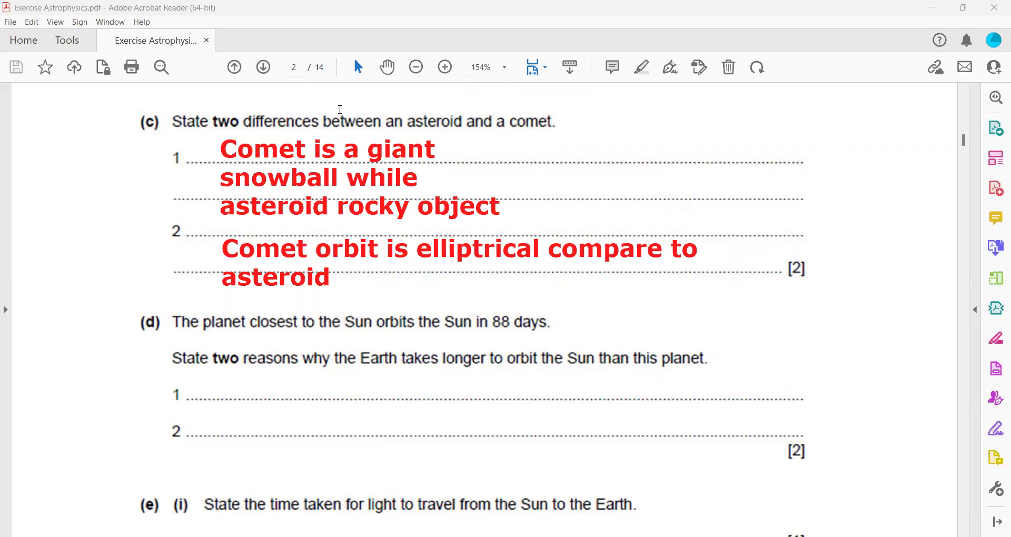
pyautogui.click(281, 388)
pyautogui.write('large orbit')
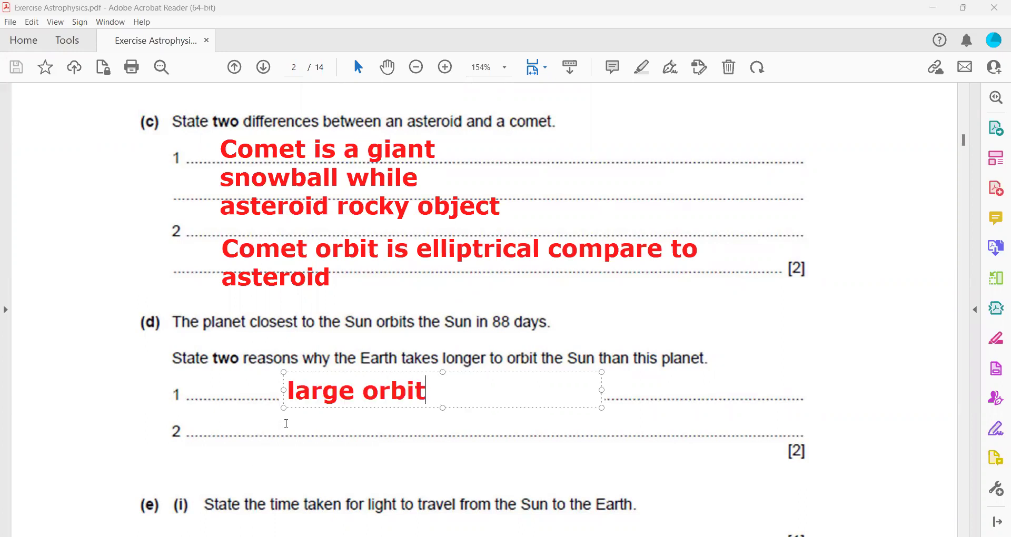
pyautogui.click(286, 423)
pyautogui.write('Moving l')
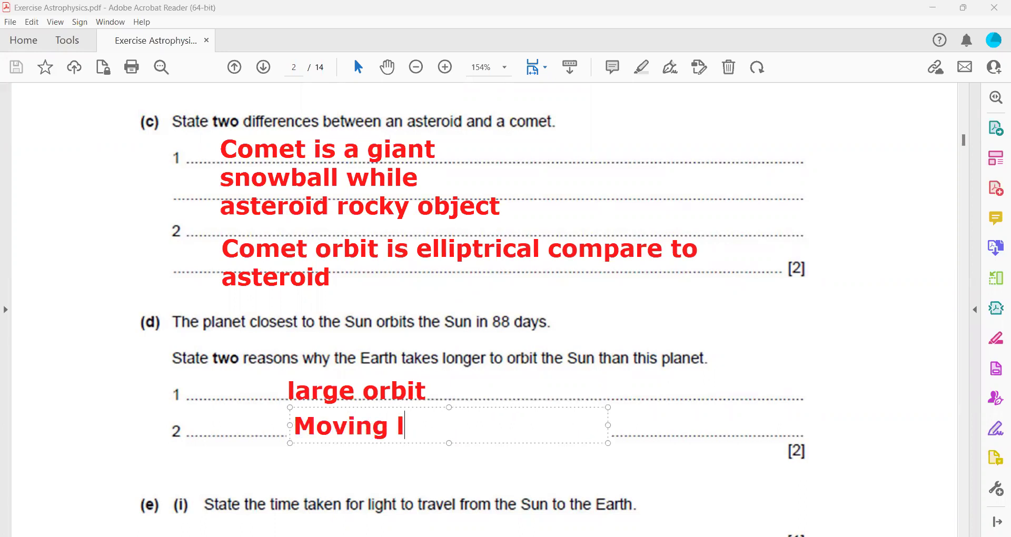
pyautogui.press('BackSpace')
pyautogui.write('slower')
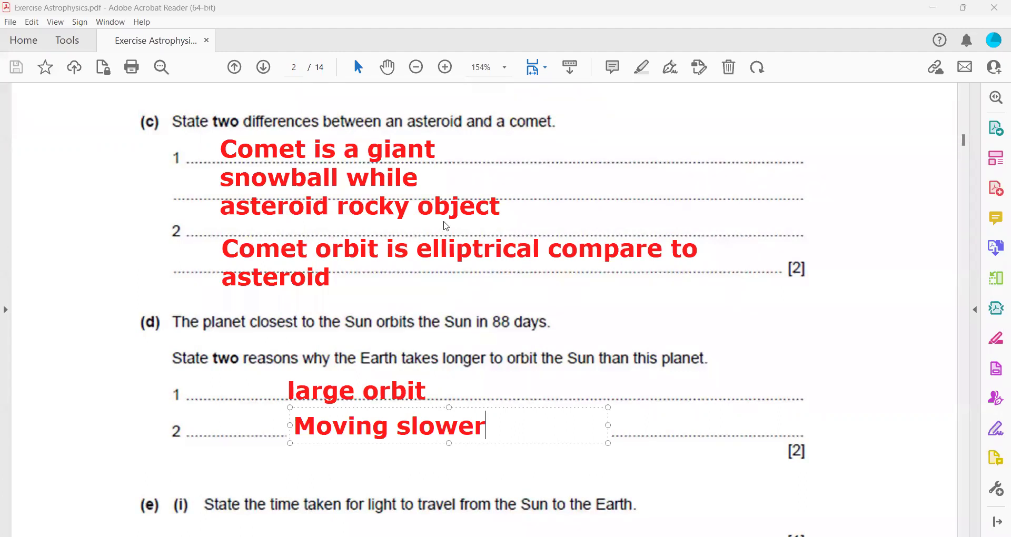
pyautogui.press('Escape')
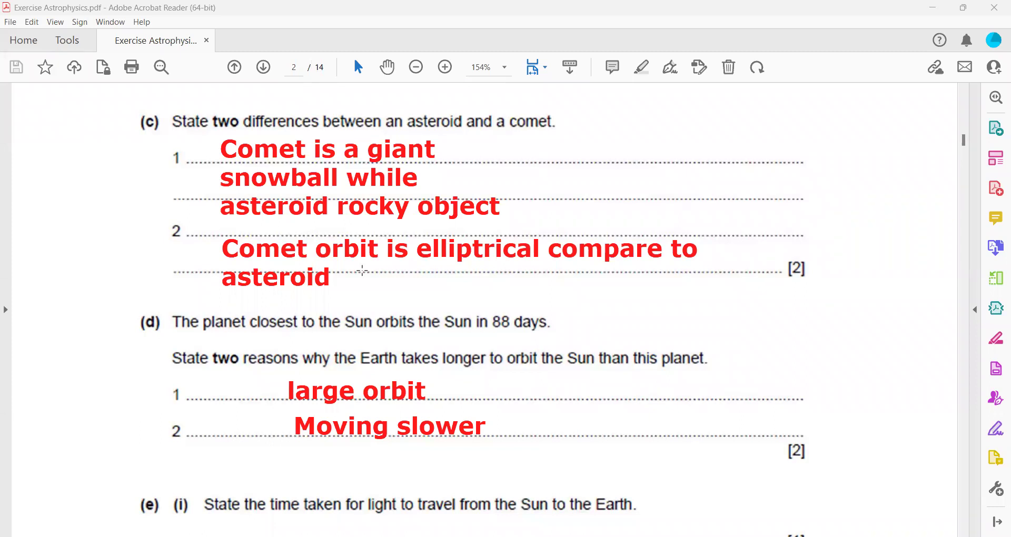
# Handwrite 8.3 min as the answer to (e)(i), redoing a misdrawn stroke.
pyautogui.scroll(-5, 362, 270)
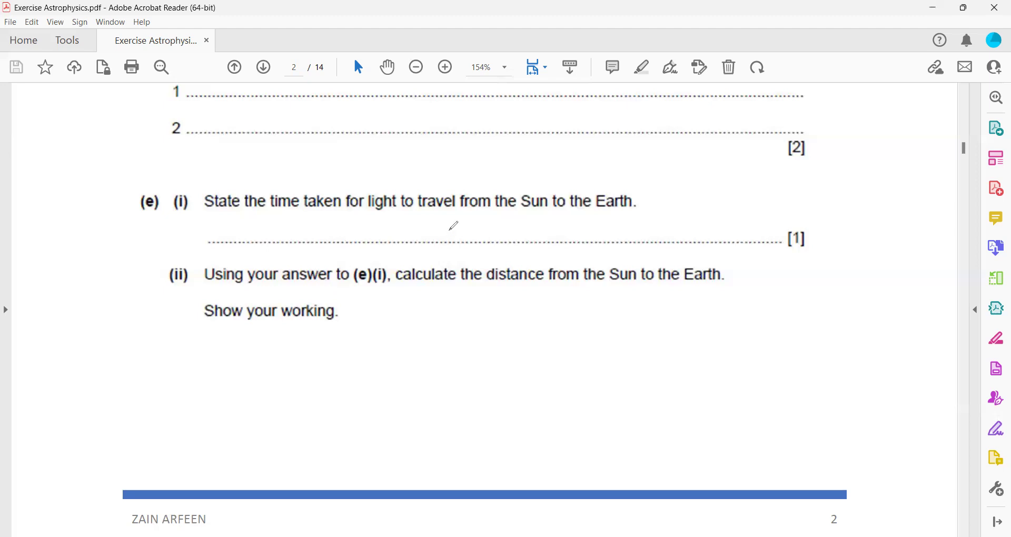
pyautogui.moveTo(455, 218); pyautogui.dragTo(456, 226)
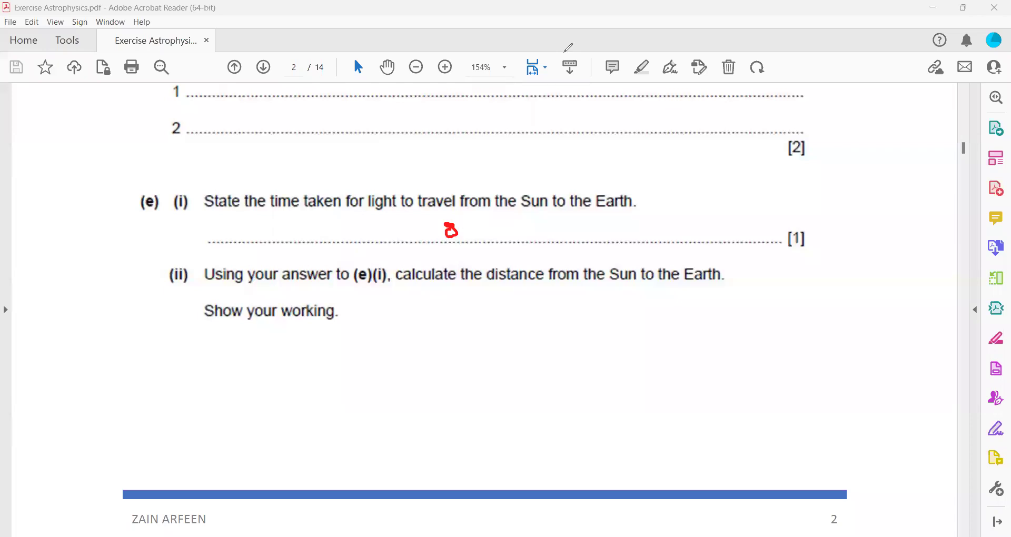
pyautogui.hotkey('ctrl', 'z')
pyautogui.moveTo(452, 222); pyautogui.dragTo(523, 232)
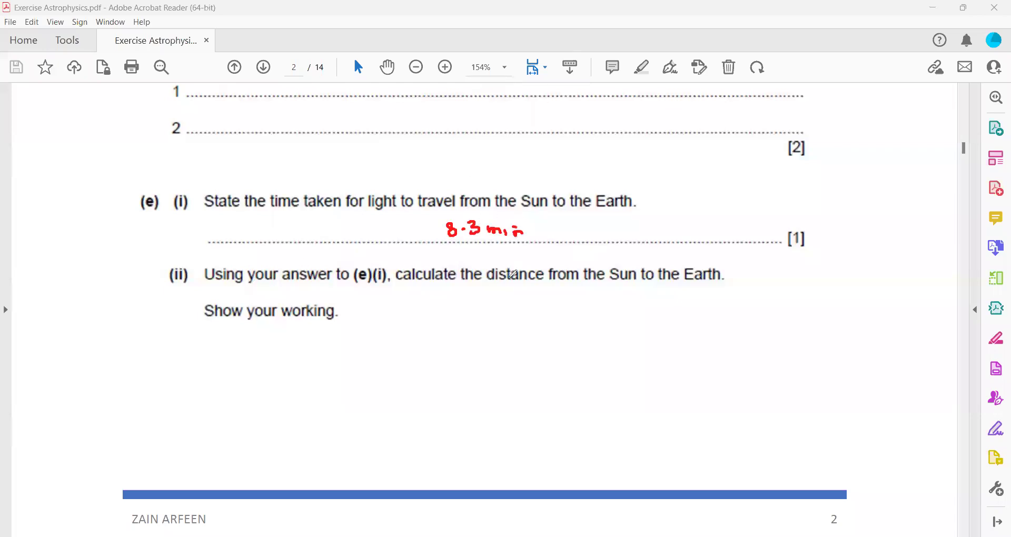
# Underline the key words in (e)(ii) and sketch the Sun and Earth joined by an arrow.
pyautogui.moveTo(583, 284); pyautogui.dragTo(644, 280)
pyautogui.moveTo(265, 326); pyautogui.dragTo(303, 327)
pyautogui.moveTo(654, 313)
pyautogui.mouseDown()
pyautogui.moveTo(685, 366)
pyautogui.moveTo(661, 307)
pyautogui.mouseUp()
pyautogui.moveTo(879, 269)
pyautogui.mouseDown()
pyautogui.moveTo(876, 290)
pyautogui.moveTo(875, 270)
pyautogui.mouseUp()
pyautogui.moveTo(718, 337)
pyautogui.mouseDown()
pyautogui.moveTo(864, 300)
pyautogui.moveTo(864, 316)
pyautogui.mouseUp()
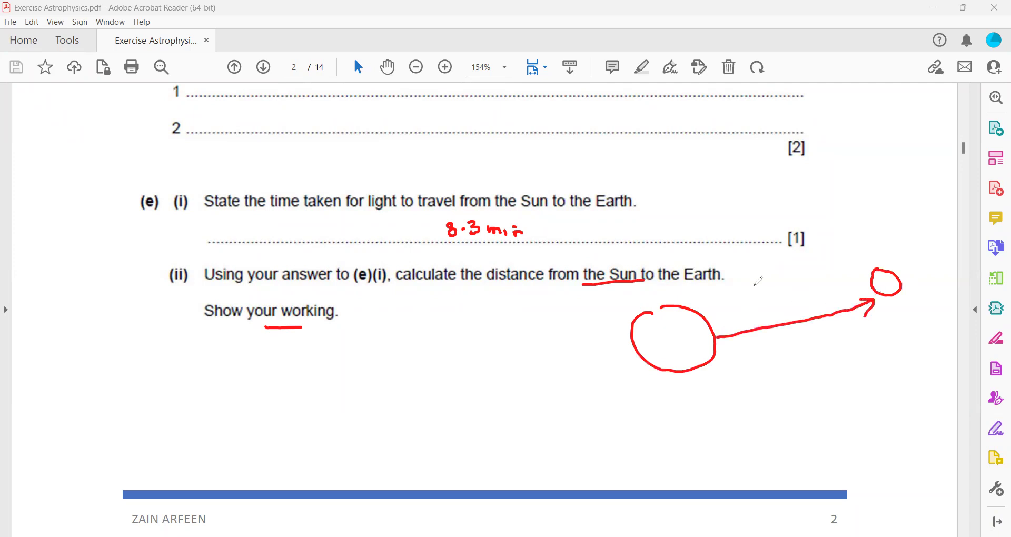
# Handwrite the 8.3 travel time below the Sun–Earth arrow.
pyautogui.moveTo(765, 363)
pyautogui.mouseDown()
pyautogui.moveTo(767, 378)
pyautogui.moveTo(746, 383)
pyautogui.moveTo(748, 373)
pyautogui.moveTo(806, 366)
pyautogui.mouseUp()
pyautogui.click(761, 375)
pyautogui.click(779, 371)
# Write 300,000 m/s above the arrow and a curved arrow marked x60 beside 8.3.
pyautogui.moveTo(722, 299)
pyautogui.mouseDown()
pyautogui.moveTo(731, 301)
pyautogui.moveTo(723, 315)
pyautogui.mouseUp()
pyautogui.moveTo(734, 298); pyautogui.dragTo(735, 298)
pyautogui.moveTo(743, 299); pyautogui.dragTo(756, 306)
pyautogui.moveTo(765, 293); pyautogui.dragTo(840, 279)
pyautogui.moveTo(845, 270); pyautogui.dragTo(850, 267)
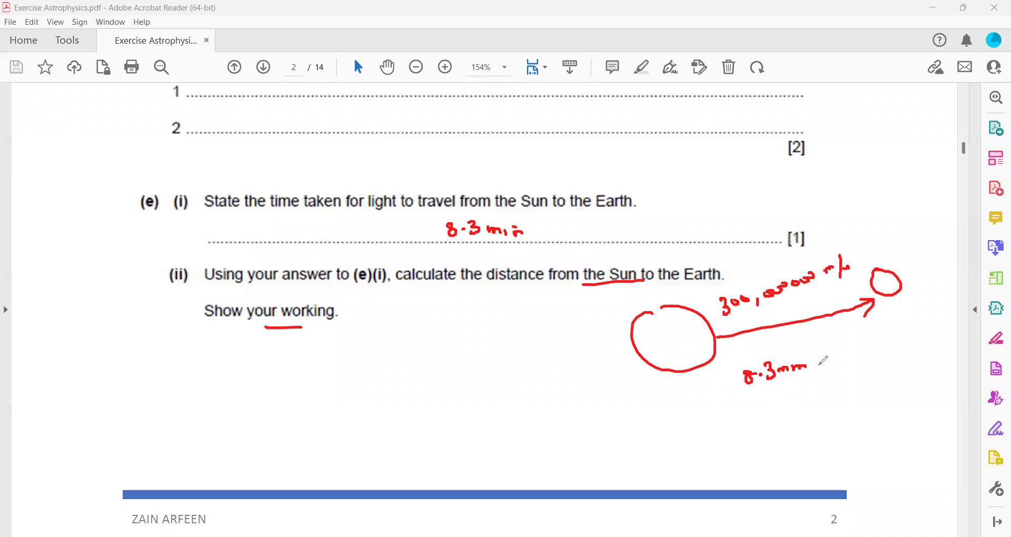
pyautogui.moveTo(816, 362)
pyautogui.mouseDown()
pyautogui.moveTo(841, 401)
pyautogui.moveTo(862, 382)
pyautogui.mouseUp()
pyautogui.moveTo(860, 369)
pyautogui.mouseDown()
pyautogui.moveTo(853, 384)
pyautogui.moveTo(882, 371)
pyautogui.mouseUp()
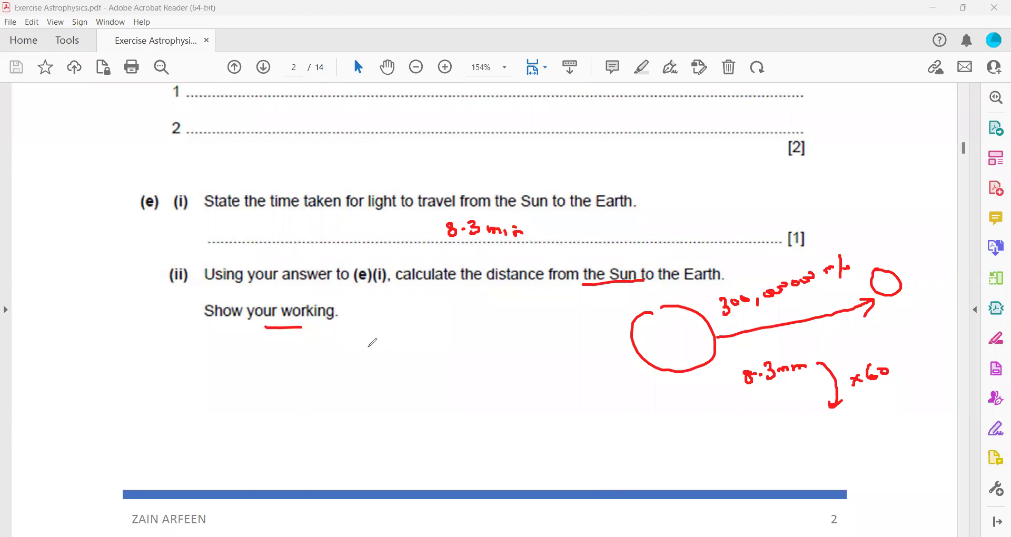
# Handwrite the speed formula S = d/t in (e)(ii).
pyautogui.moveTo(365, 349)
pyautogui.mouseDown()
pyautogui.moveTo(386, 330)
pyautogui.moveTo(424, 352)
pyautogui.mouseUp()
pyautogui.moveTo(413, 358); pyautogui.dragTo(426, 356)
pyautogui.moveTo(462, 340)
pyautogui.mouseDown()
pyautogui.moveTo(467, 350)
pyautogui.moveTo(468, 332)
pyautogui.mouseUp()
pyautogui.moveTo(448, 363)
pyautogui.mouseDown()
pyautogui.moveTo(471, 360)
pyautogui.moveTo(470, 393)
pyautogui.mouseUp()
pyautogui.moveTo(458, 384); pyautogui.dragTo(472, 383)
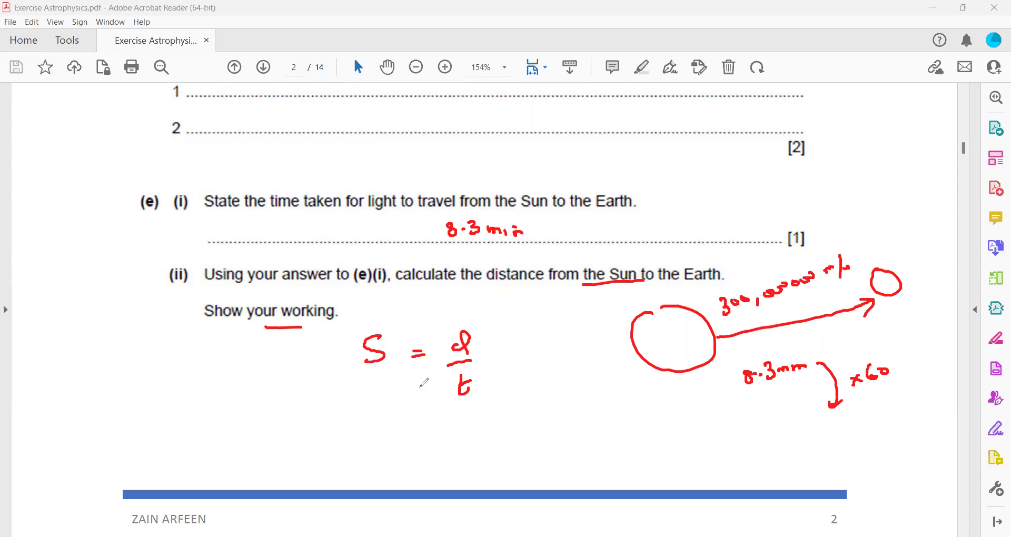
# Write the rearranged formula S x t = d below it and mark the Sun–Earth arrow.
pyautogui.moveTo(388, 421)
pyautogui.mouseDown()
pyautogui.moveTo(377, 441)
pyautogui.moveTo(415, 437)
pyautogui.mouseUp()
pyautogui.moveTo(415, 427)
pyautogui.mouseDown()
pyautogui.moveTo(407, 437)
pyautogui.moveTo(441, 441)
pyautogui.moveTo(451, 427)
pyautogui.mouseUp()
pyautogui.moveTo(473, 428); pyautogui.dragTo(485, 427)
pyautogui.moveTo(473, 434); pyautogui.dragTo(511, 433)
pyautogui.moveTo(515, 406); pyautogui.dragTo(516, 446)
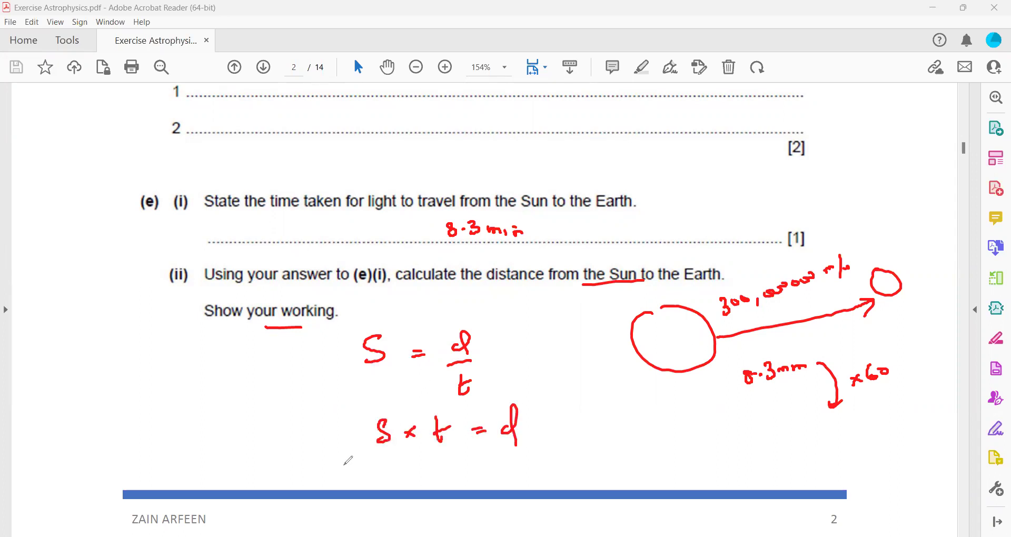
pyautogui.moveTo(725, 328); pyautogui.dragTo(832, 317)
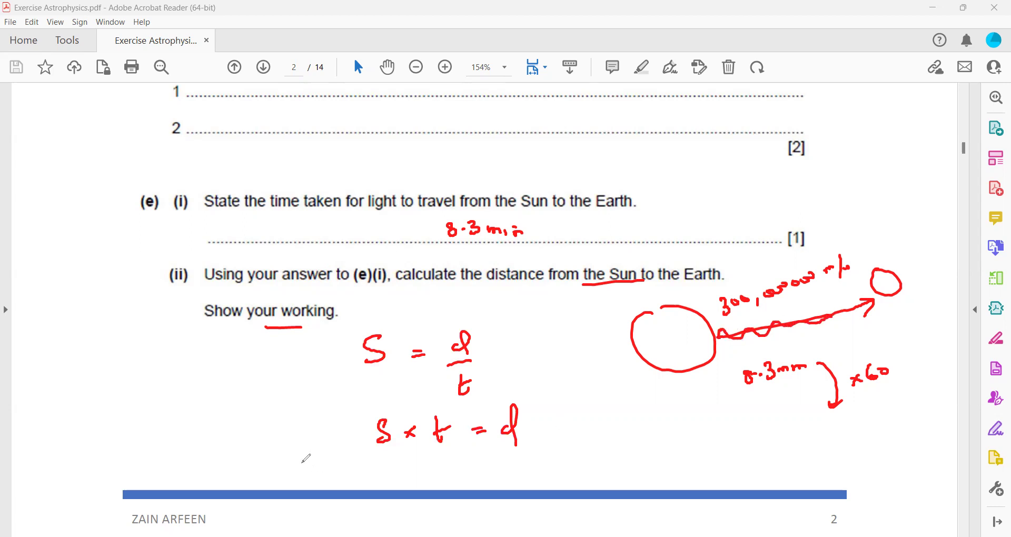
# Write 300,000,000 x 498 = d, then the result d = 1.49 x10^11 m, underlined.
pyautogui.moveTo(298, 460)
pyautogui.mouseDown()
pyautogui.moveTo(311, 467)
pyautogui.moveTo(297, 479)
pyautogui.mouseUp()
pyautogui.moveTo(323, 466)
pyautogui.mouseDown()
pyautogui.moveTo(316, 476)
pyautogui.moveTo(324, 467)
pyautogui.mouseUp()
pyautogui.moveTo(329, 469); pyautogui.dragTo(338, 468)
pyautogui.moveTo(347, 480)
pyautogui.mouseDown()
pyautogui.moveTo(345, 487)
pyautogui.moveTo(379, 471)
pyautogui.mouseUp()
pyautogui.moveTo(381, 470)
pyautogui.mouseDown()
pyautogui.moveTo(396, 484)
pyautogui.moveTo(421, 470)
pyautogui.moveTo(460, 478)
pyautogui.moveTo(450, 480)
pyautogui.moveTo(521, 463)
pyautogui.moveTo(546, 474)
pyautogui.mouseUp()
pyautogui.click(505, 466)
pyautogui.moveTo(572, 465); pyautogui.dragTo(573, 468)
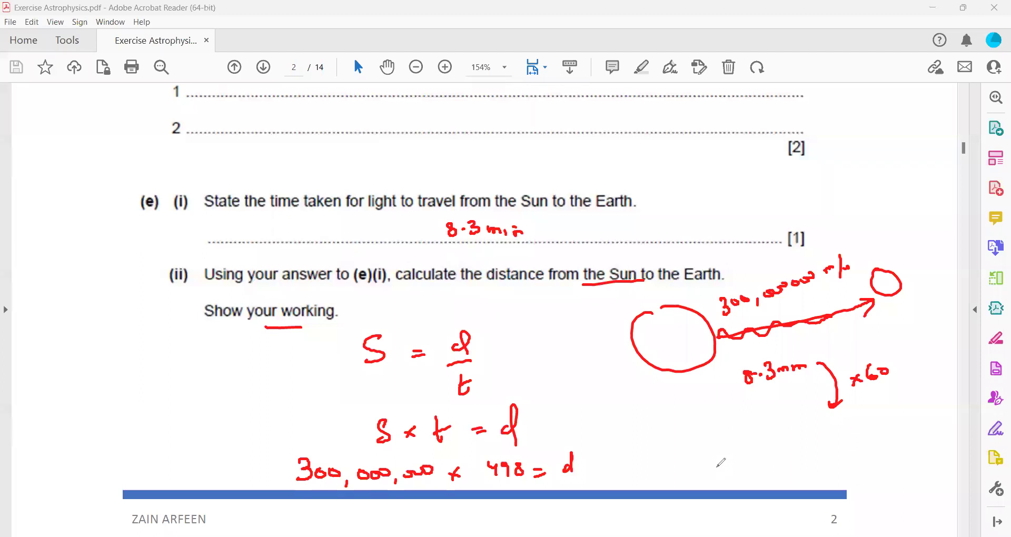
pyautogui.moveTo(785, 446)
pyautogui.mouseDown()
pyautogui.moveTo(817, 459)
pyautogui.moveTo(872, 431)
pyautogui.moveTo(868, 443)
pyautogui.moveTo(897, 464)
pyautogui.mouseUp()
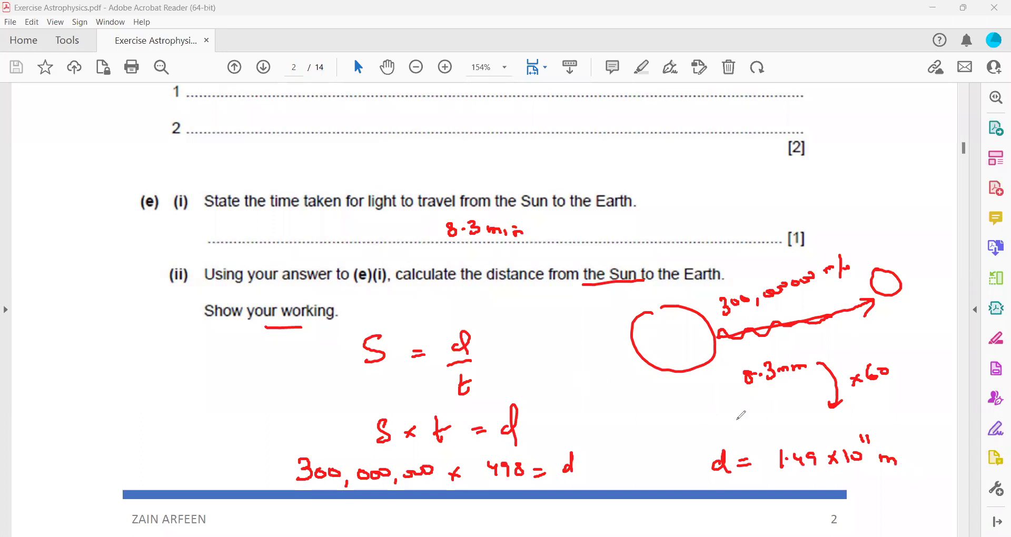
pyautogui.moveTo(713, 481); pyautogui.dragTo(907, 480)
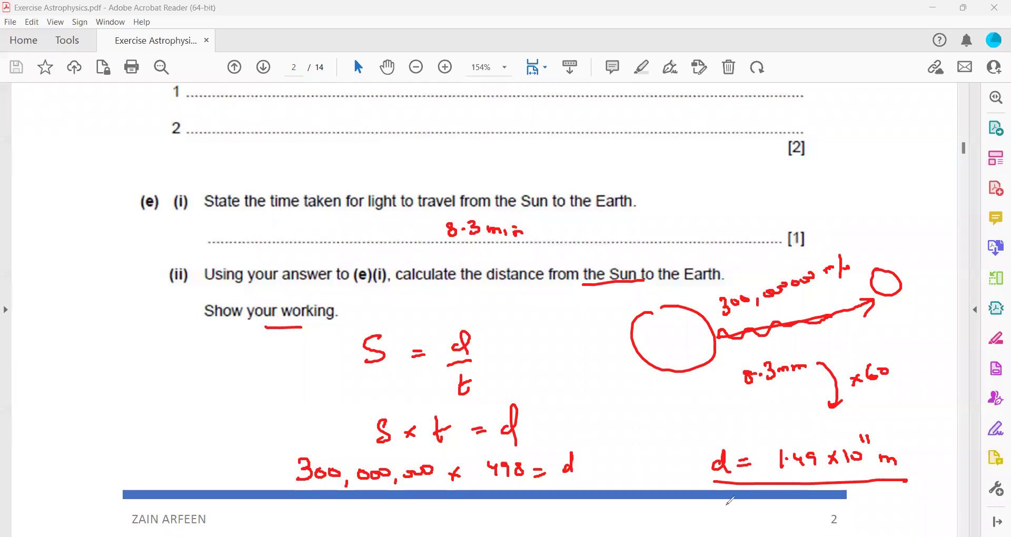